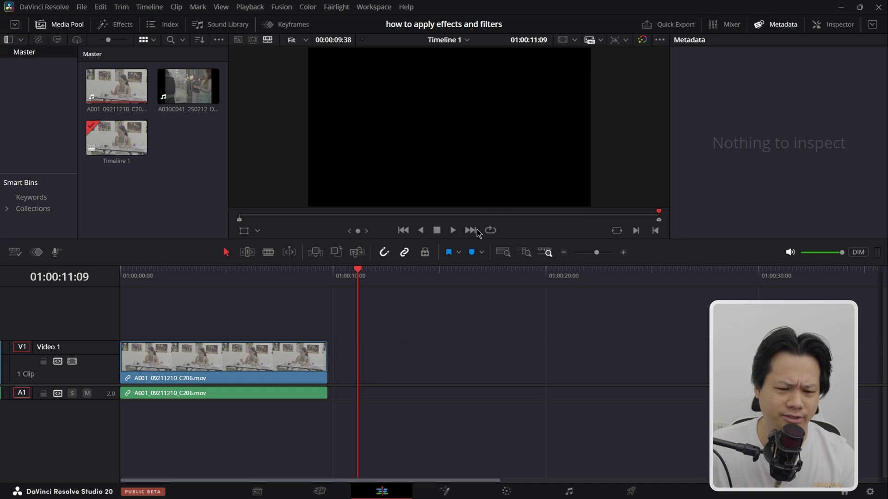
Bring up the Effects library and scroll through its contents
click(116, 24)
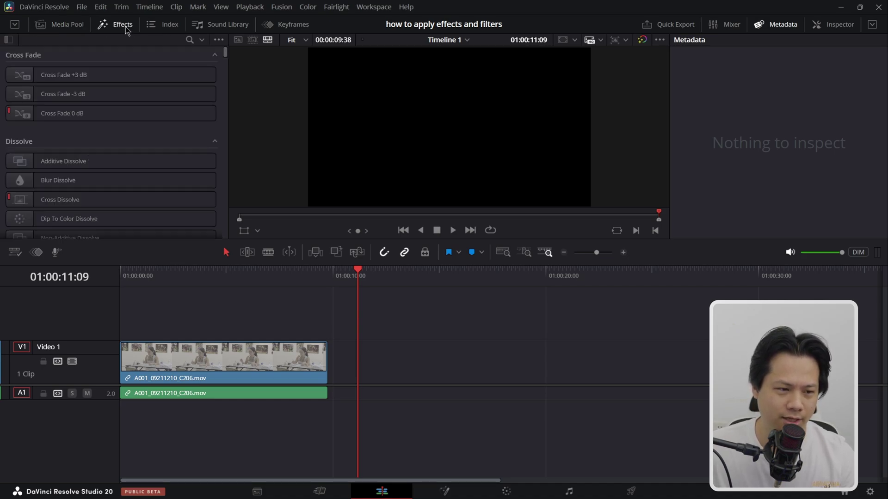
scroll(142, 122, down, 10)
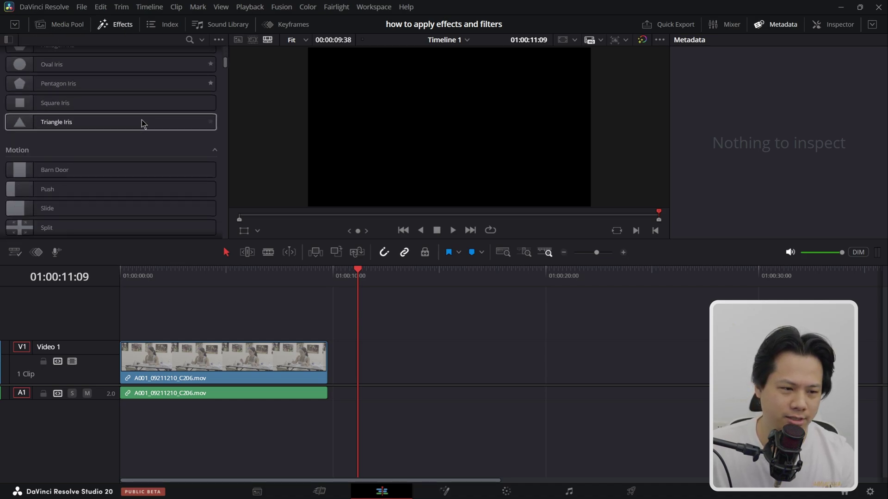
scroll(141, 122, down, 15)
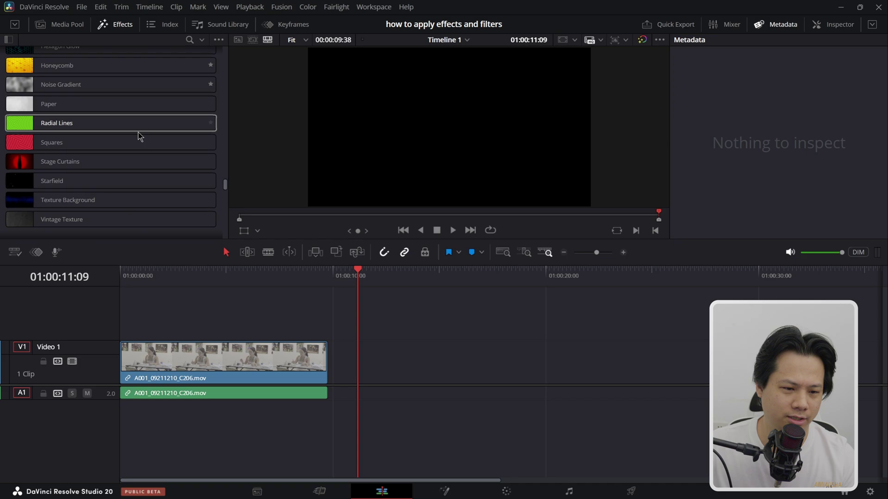
scroll(139, 145, up, 20)
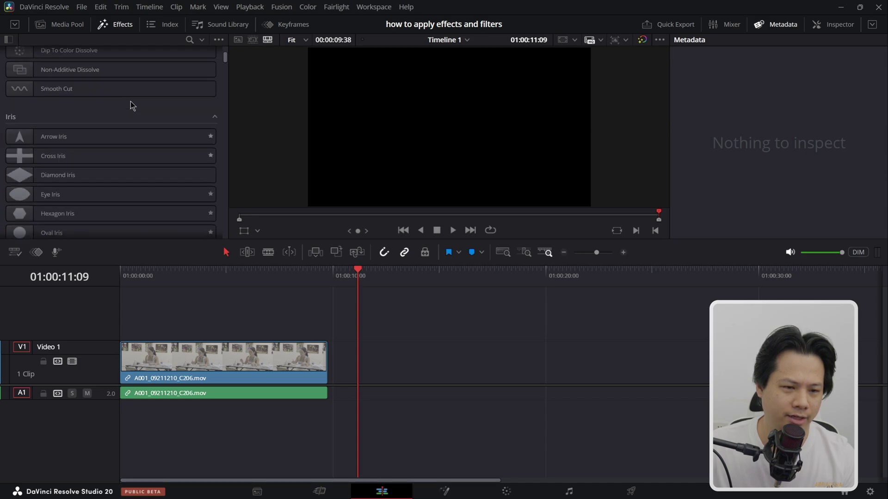
Browse the Toolbox, Open FX and Audio FX categories, expanding Open FX to its Filters group
click(8, 40)
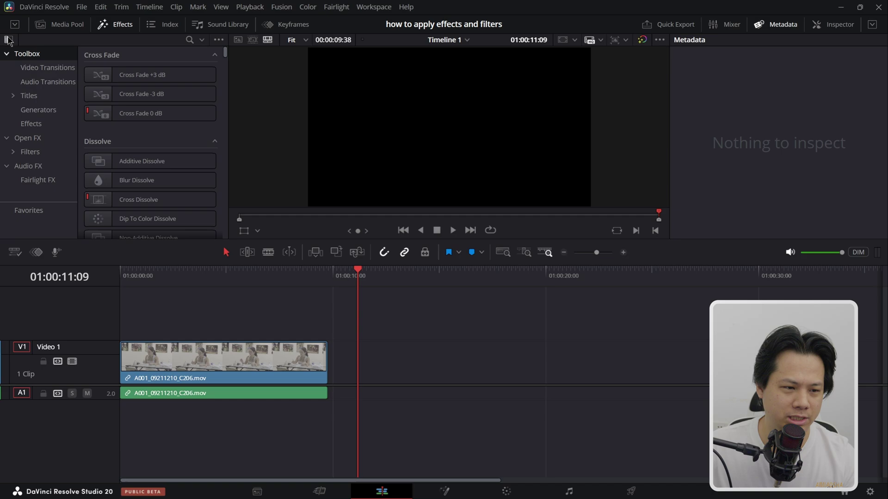
click(7, 53)
click(8, 67)
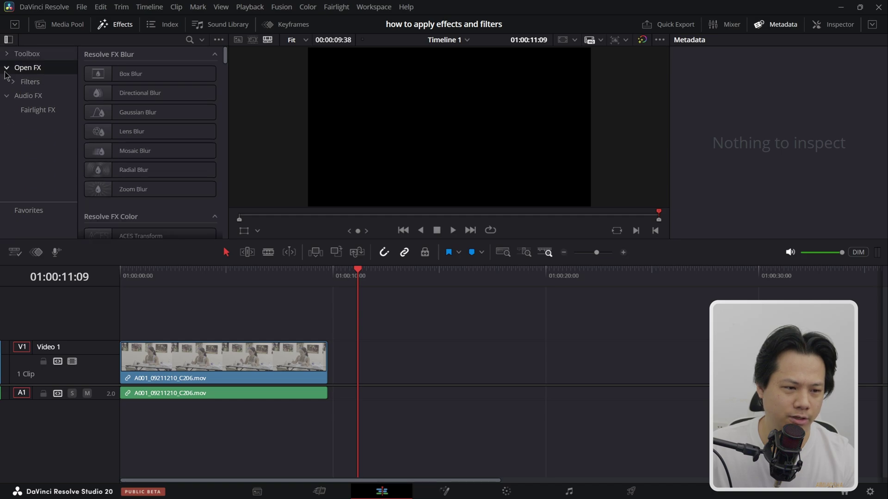
click(7, 68)
click(6, 81)
click(28, 53)
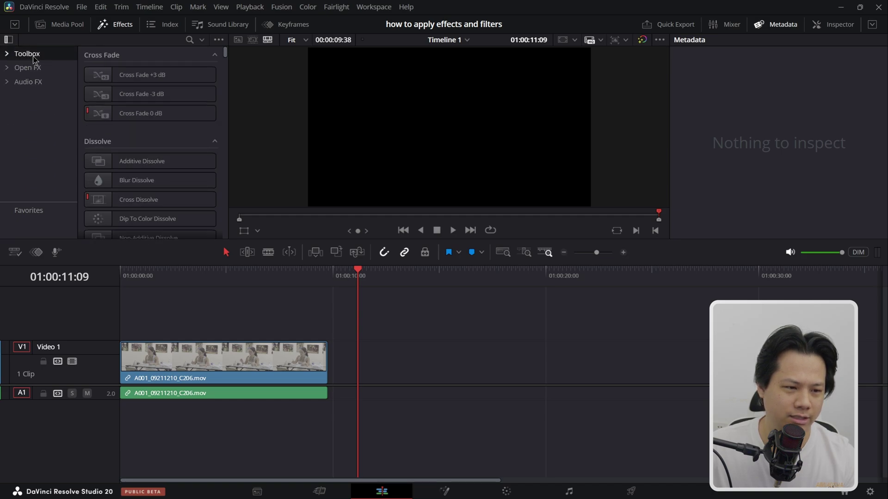
click(39, 67)
click(39, 81)
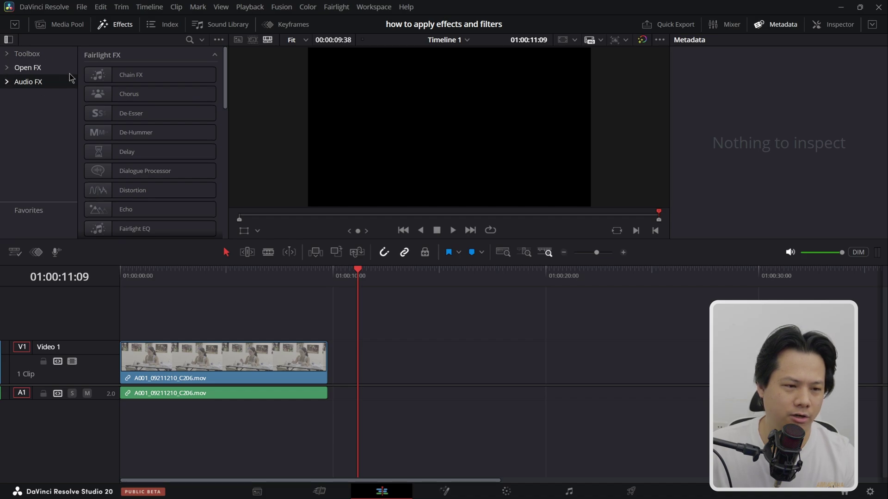
click(8, 69)
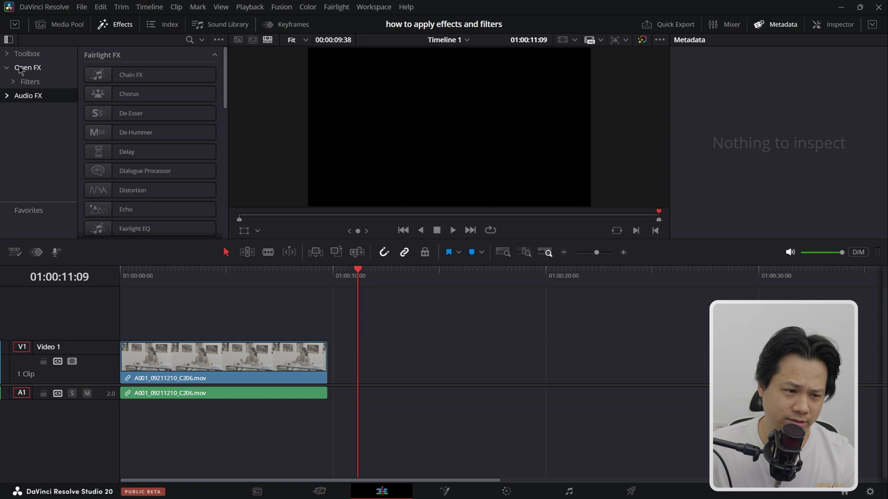
click(14, 82)
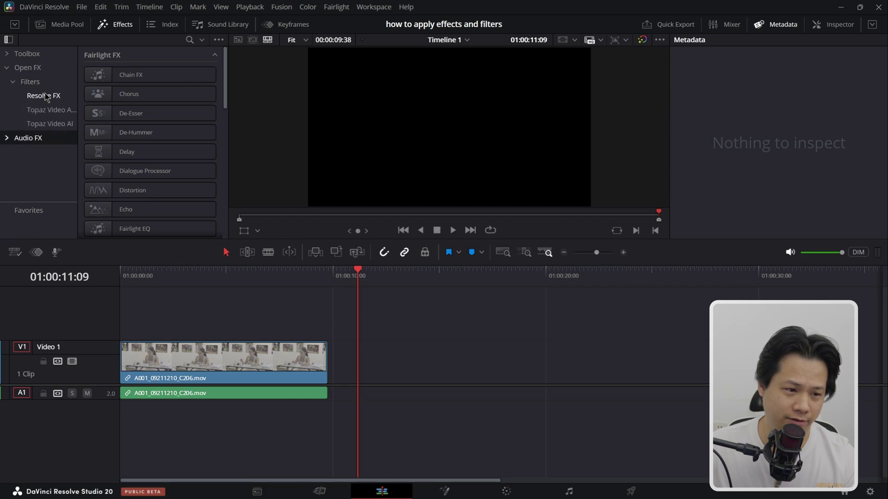
click(8, 68)
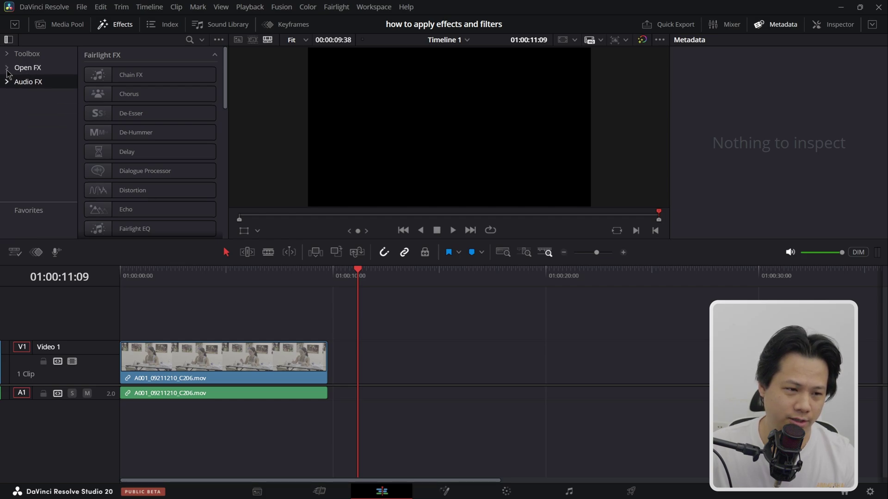
Expand the library to full height and list the Open FX Filters group's blur and color filters
click(15, 26)
scroll(139, 185, down, 3)
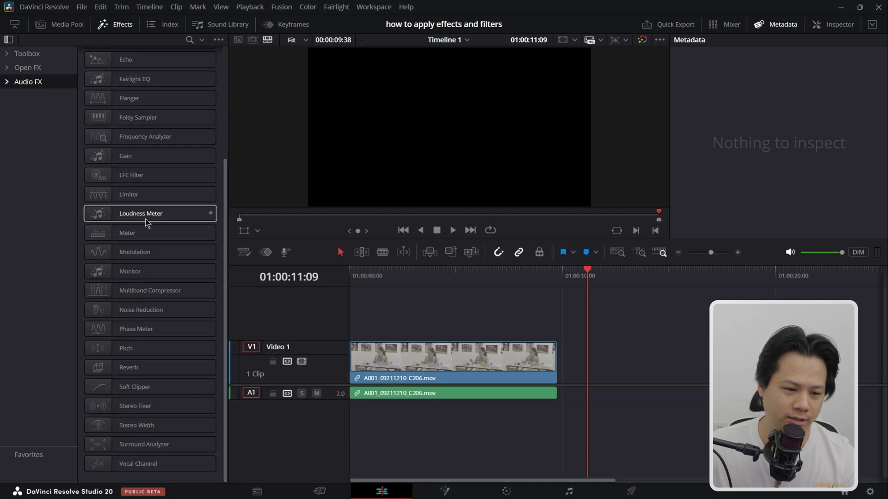
scroll(157, 195, up, 3)
click(37, 69)
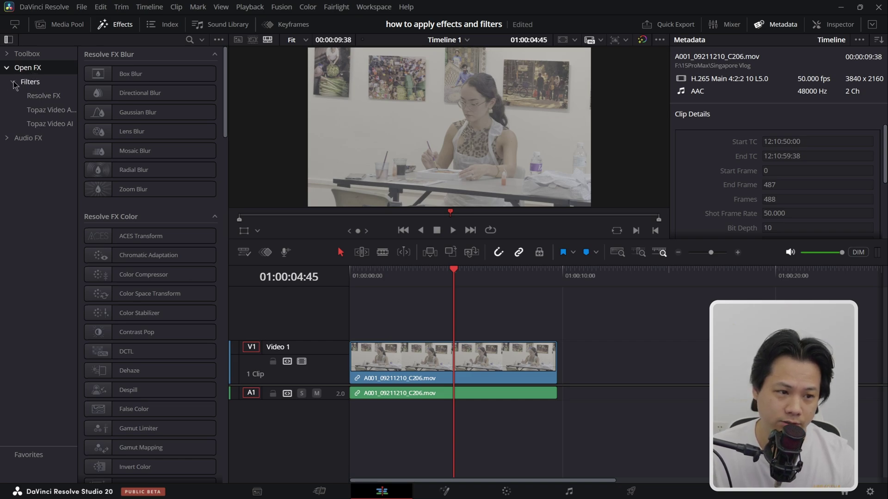
click(13, 82)
click(13, 82)
click(14, 84)
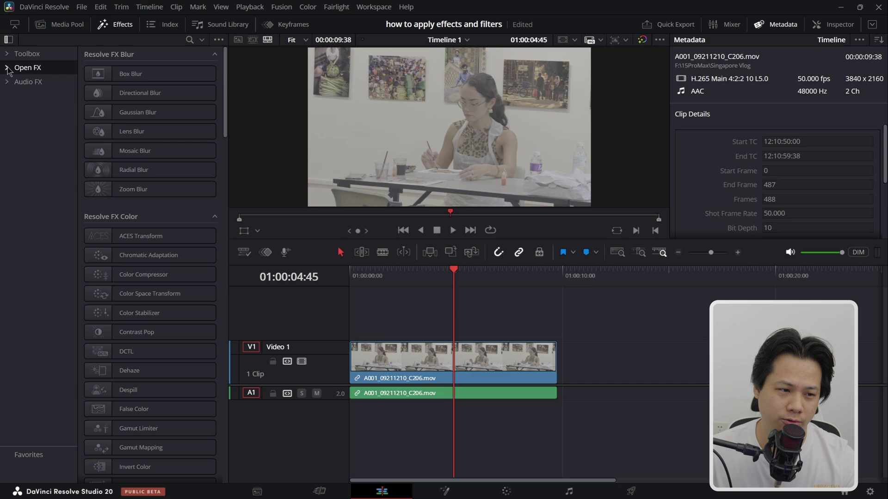
click(15, 86)
click(13, 82)
click(13, 82)
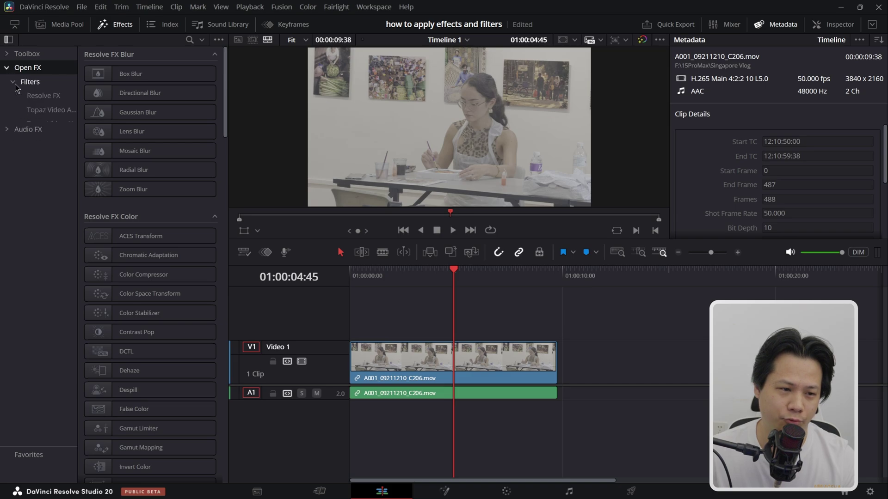
click(13, 82)
click(7, 68)
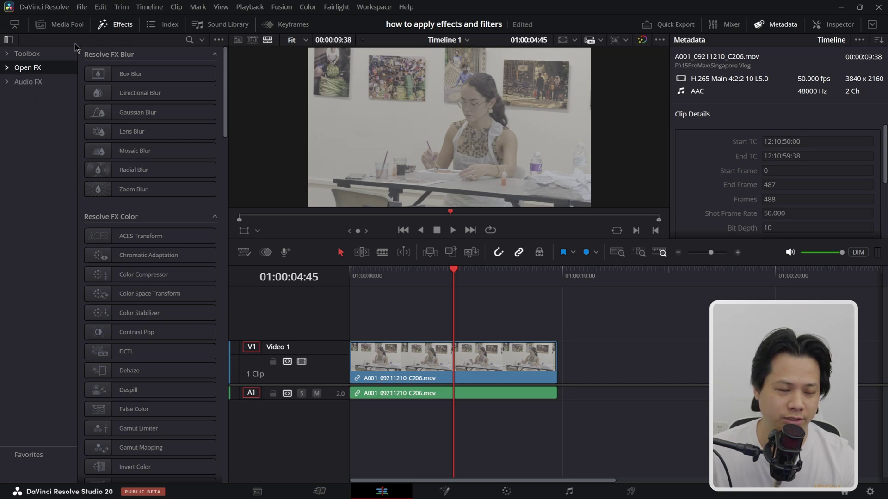
Search the effects library for 'blur' and list the matching Toolbox transitions
click(190, 40)
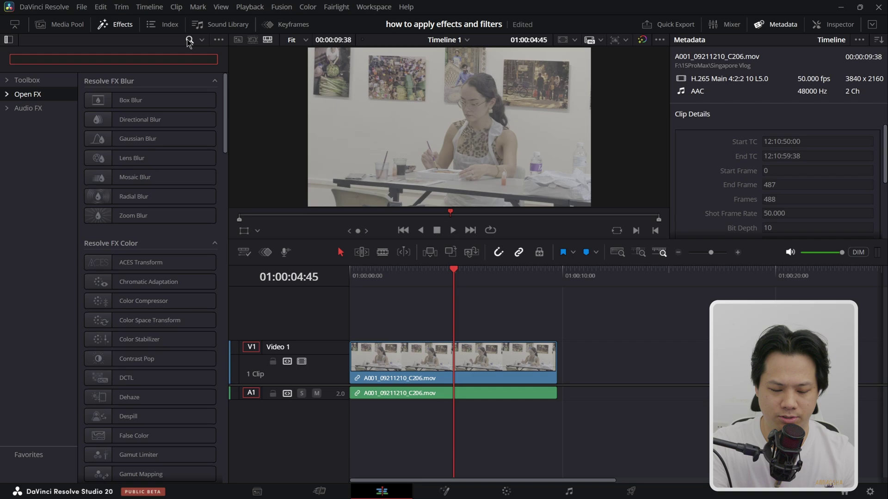
text(blur)
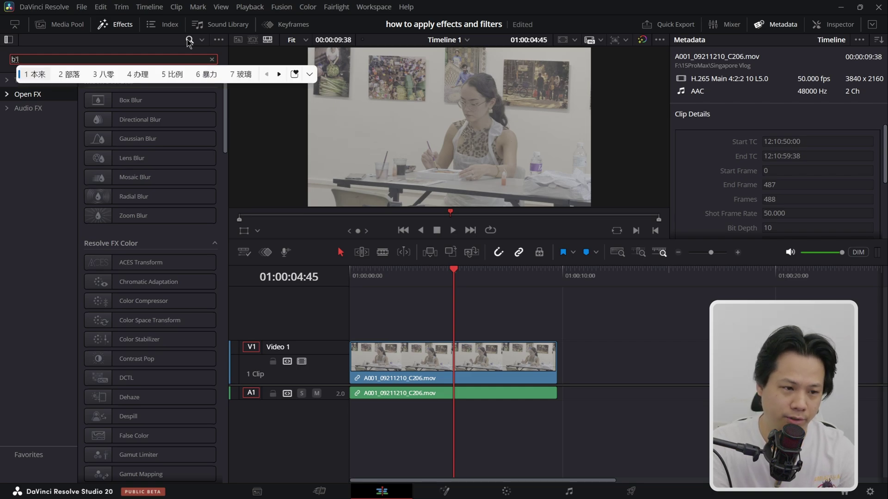
click(50, 81)
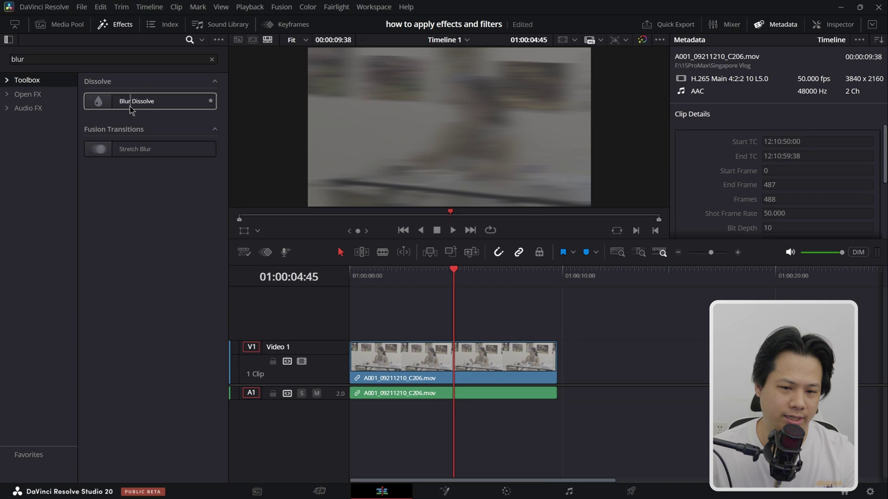
Try dropping Blur Dissolve onto the Video 1 clip, then expand the Toolbox subcategories
drag(139, 102, 473, 362)
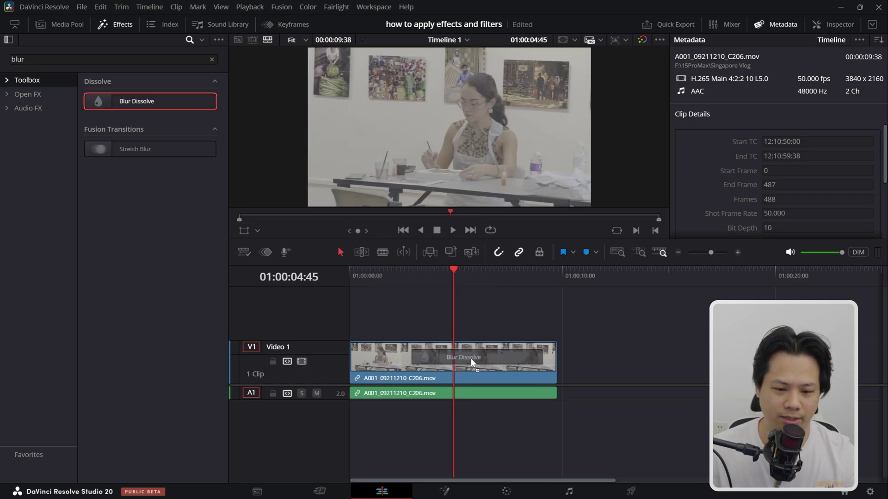
drag(152, 102, 421, 350)
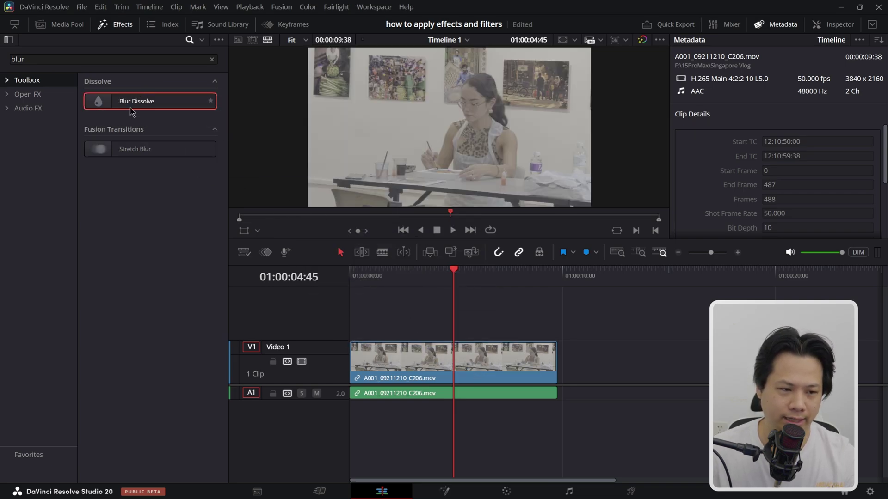
drag(132, 111, 416, 353)
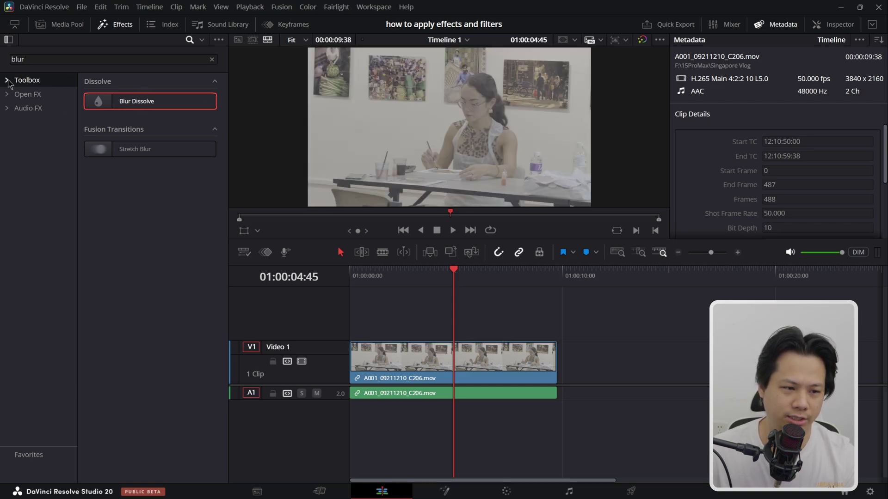
click(8, 82)
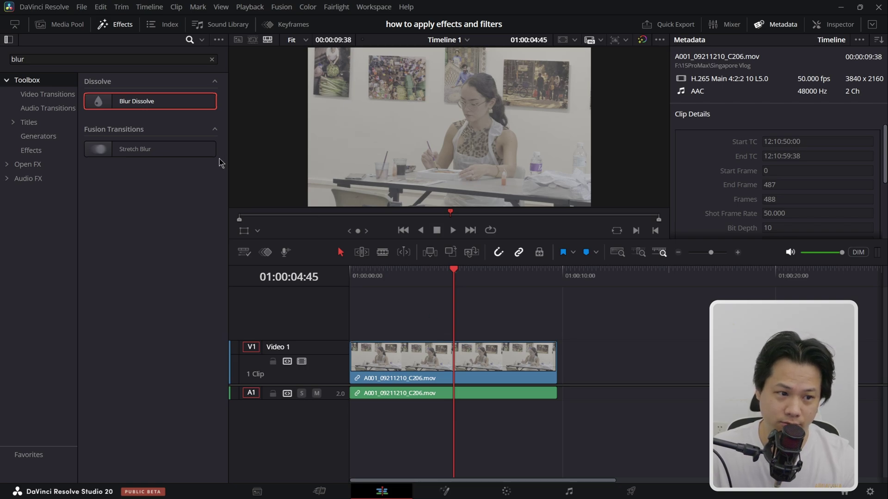
Open the Open FX Filters list with the blur search cleared, scrolled down to Film Emulation
click(7, 80)
click(22, 95)
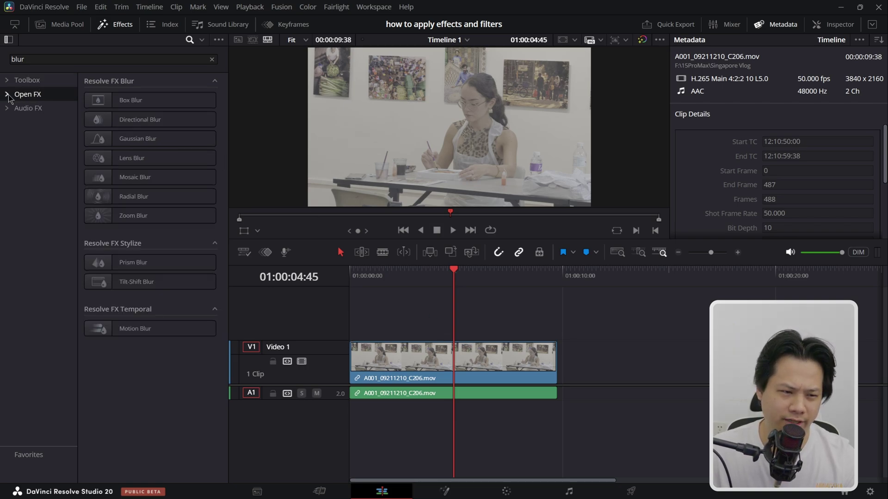
click(7, 95)
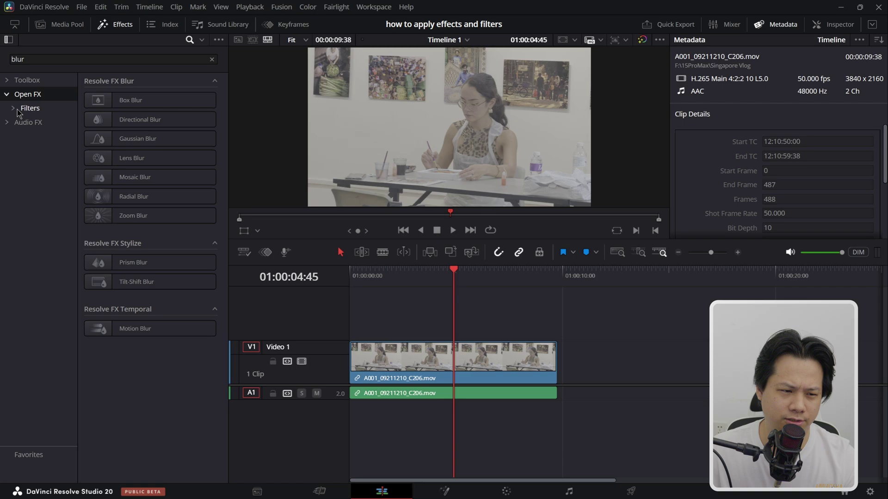
click(29, 109)
click(13, 109)
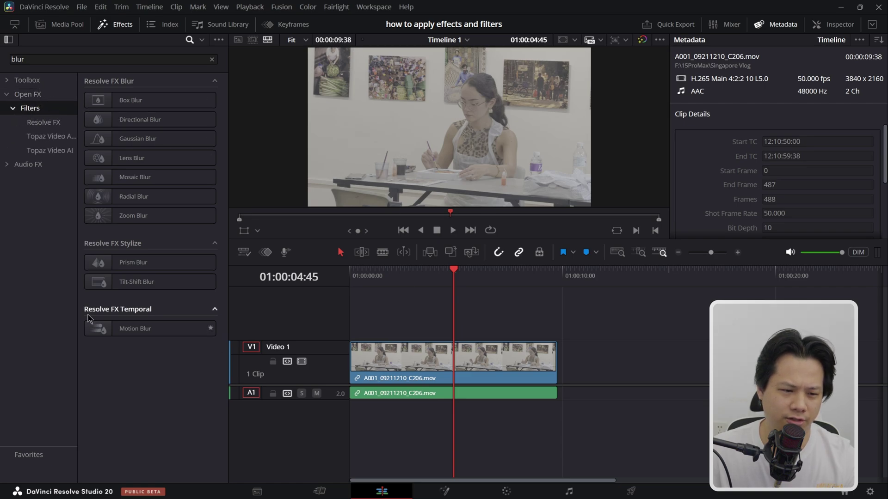
click(212, 61)
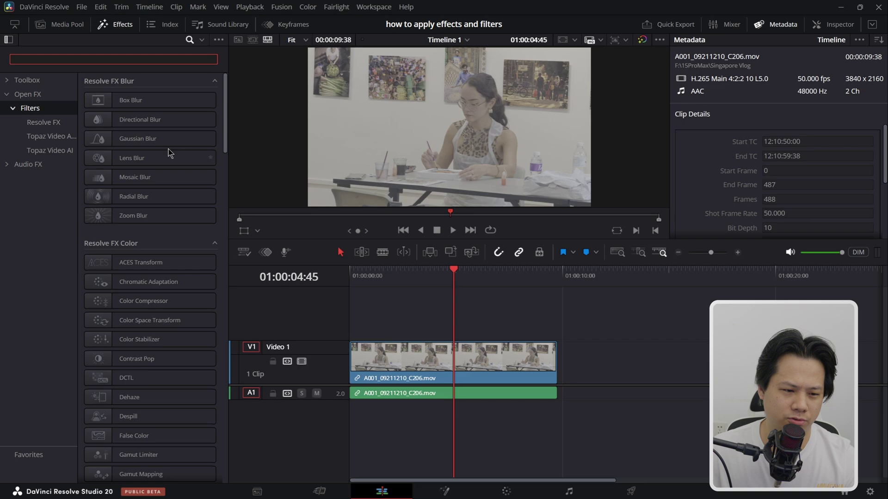
scroll(160, 234, down, 5)
scroll(156, 250, down, 2)
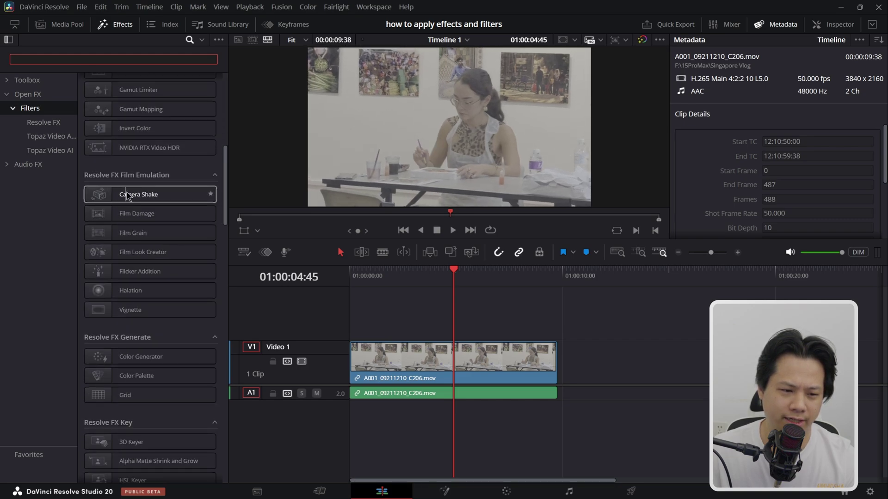
Apply Camera Shake to the Video 1 clip, preview it from the start, and select all clips
drag(98, 197, 416, 362)
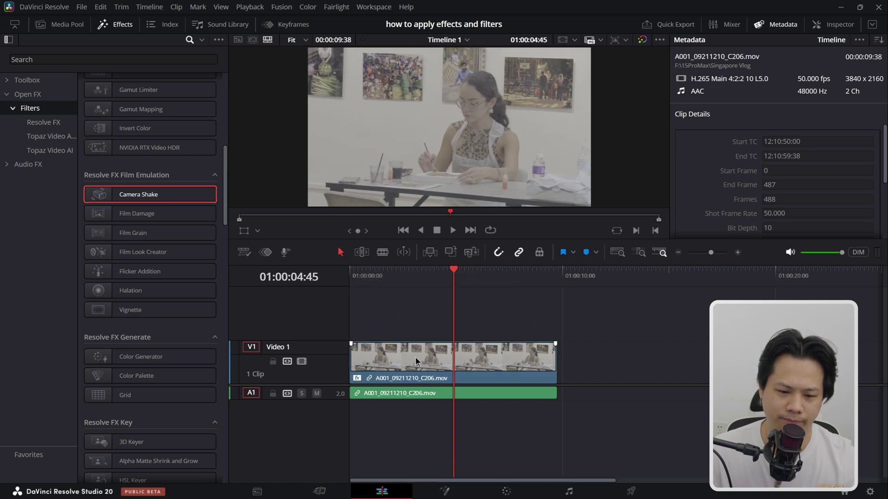
key(j)
key(j)
key(j)
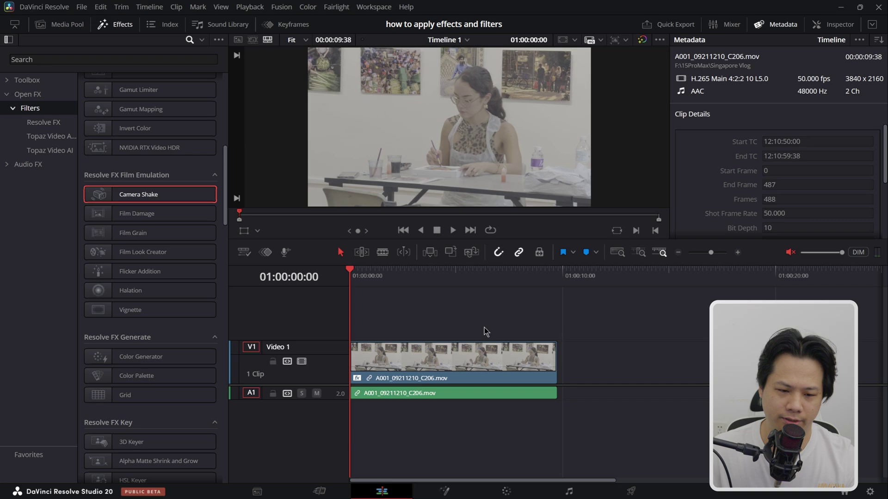
key(space)
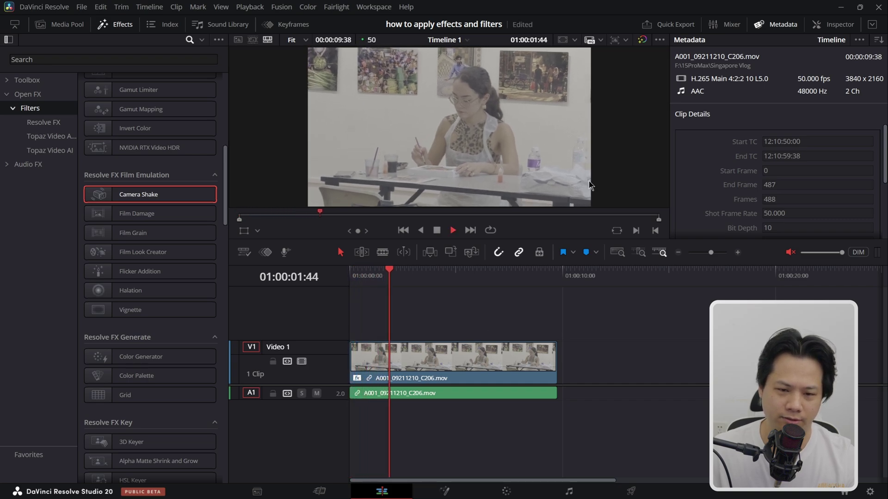
key(space)
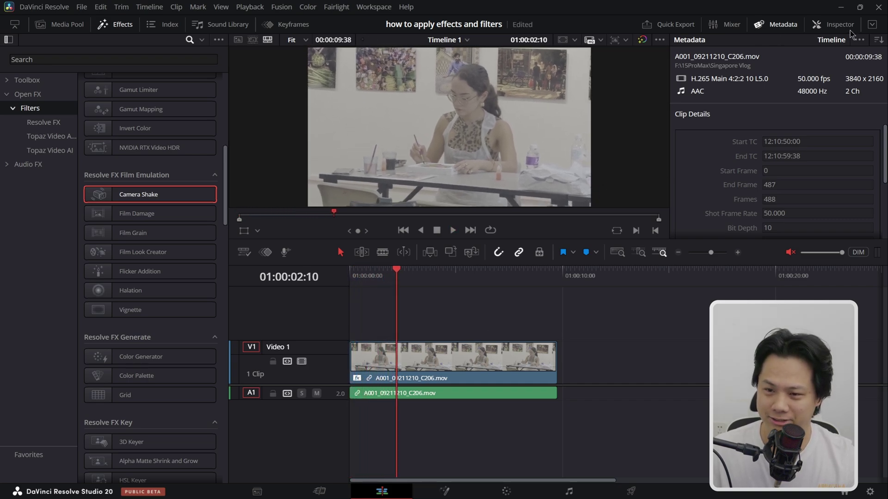
key(ctrl+a)
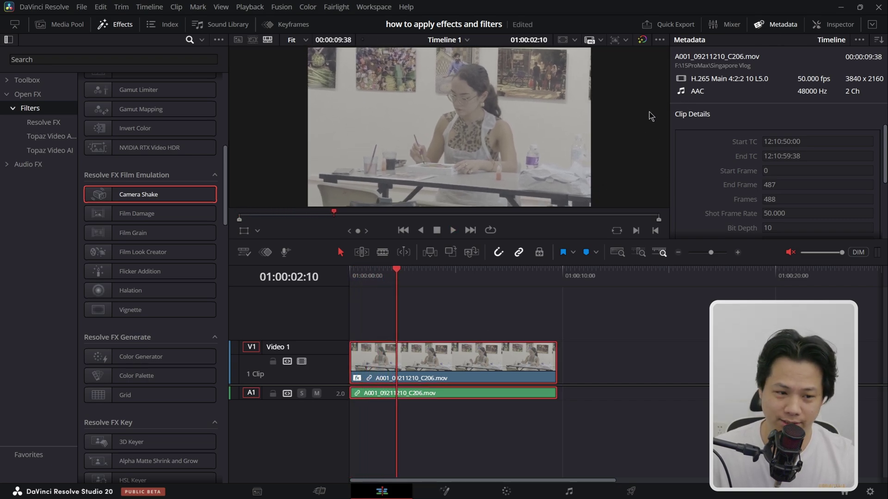
Lower Camera Shake's Motion Scale to 0.403 in the Inspector, then toggle it off and preview
click(831, 29)
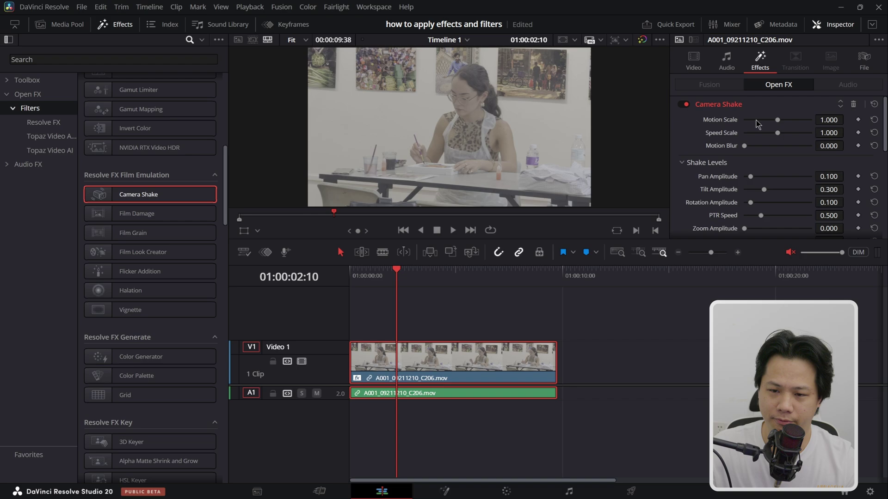
drag(778, 120, 770, 177)
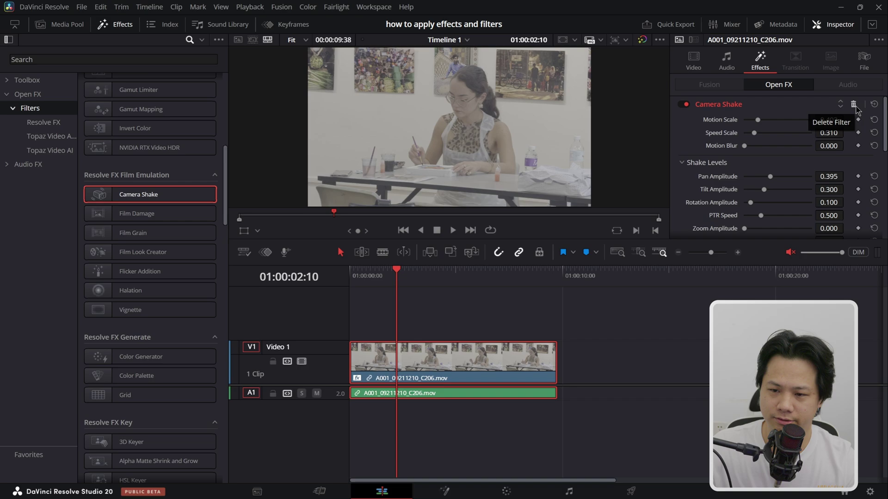
click(685, 105)
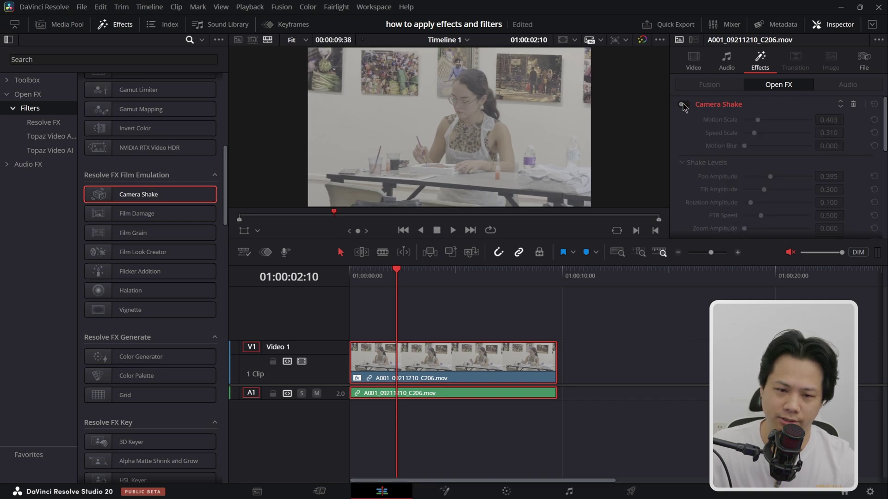
key(space)
key(space)
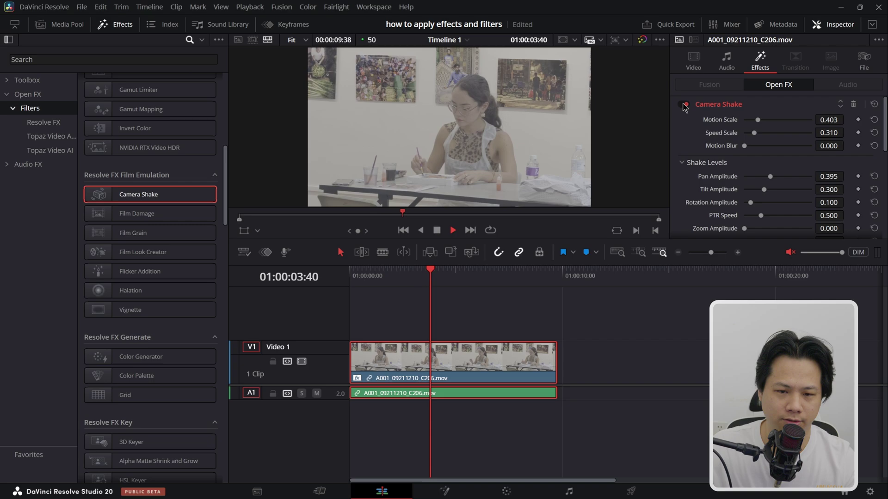
key(space)
click(683, 104)
key(ctrl+z)
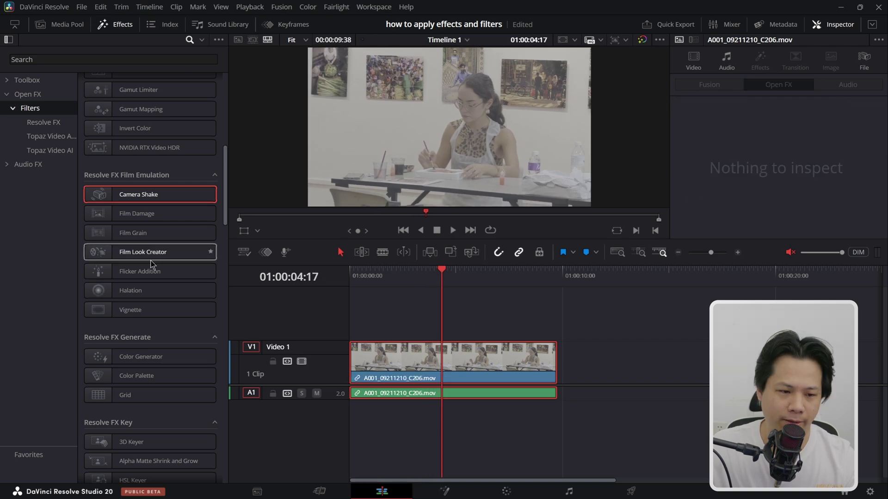
scroll(143, 296, down, 4)
scroll(144, 298, up, 6)
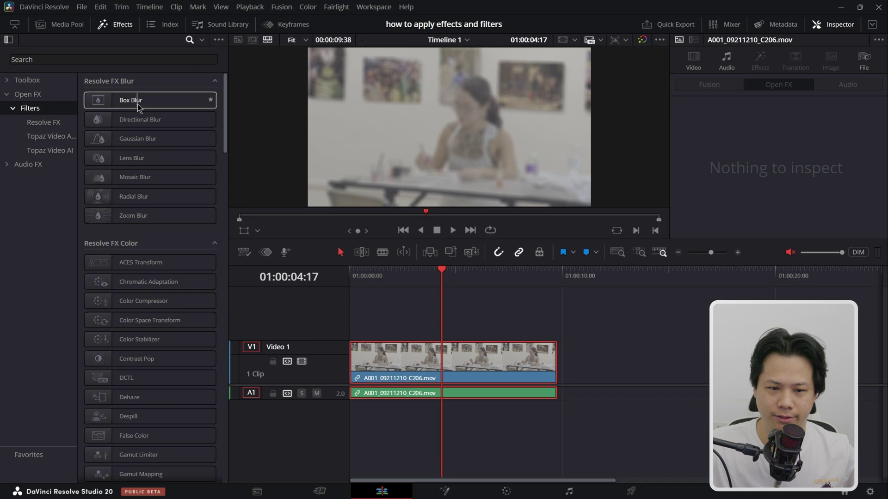
drag(137, 107, 453, 363)
key(space)
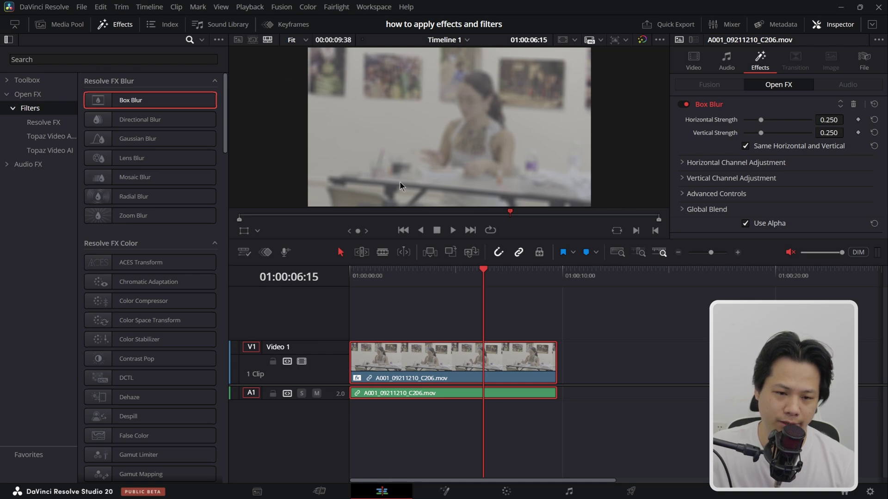
key(ctrl+z)
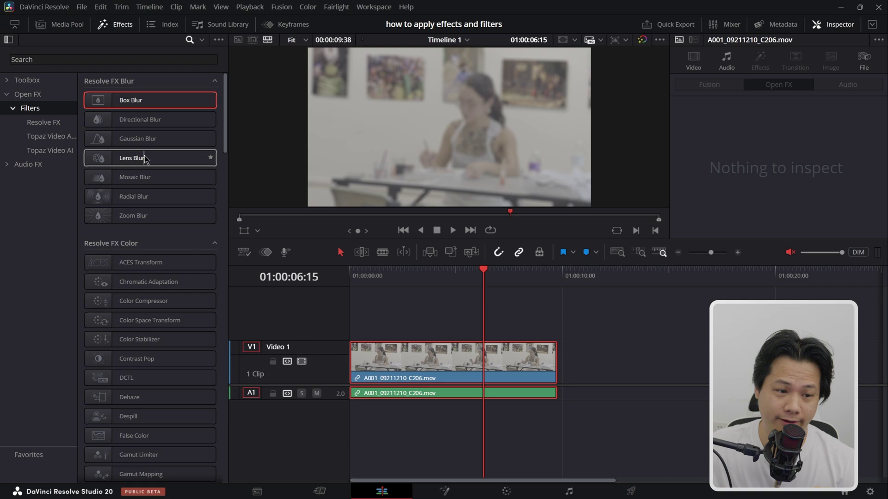
Apply Gaussian Blur to the clip, raise its strength to 0.628 and adjust the Global Blend
scroll(148, 159, down, 2)
scroll(145, 162, up, 2)
drag(138, 139, 396, 356)
click(441, 276)
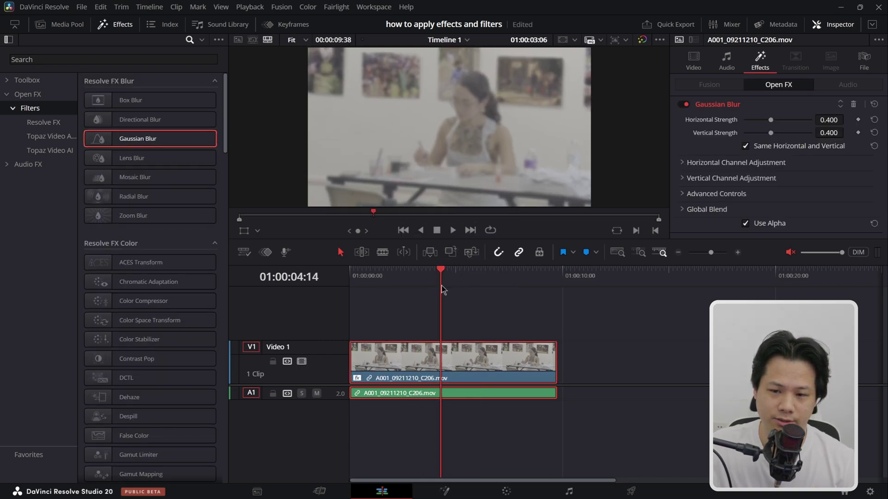
mouse_move(773, 126)
mouse_down()
mouse_move(790, 126)
mouse_move(768, 124)
mouse_move(786, 127)
mouse_move(764, 133)
mouse_up()
click(707, 209)
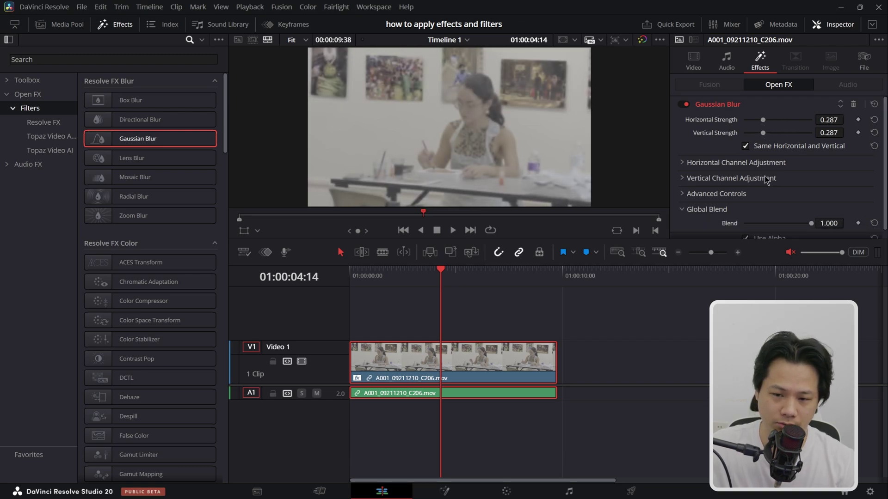
scroll(758, 179, down, 1)
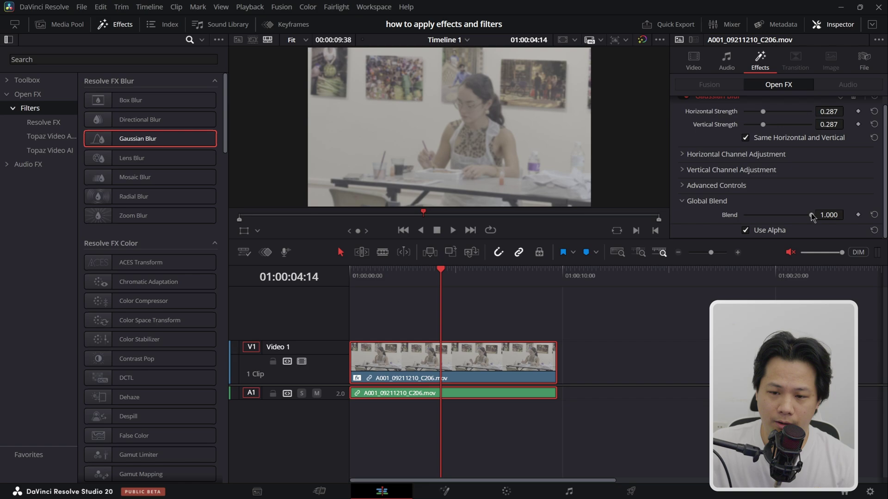
mouse_move(807, 217)
mouse_down()
mouse_move(760, 218)
mouse_move(801, 219)
mouse_up()
scroll(802, 201, up, 1)
drag(772, 119, 787, 125)
scroll(816, 195, down, 1)
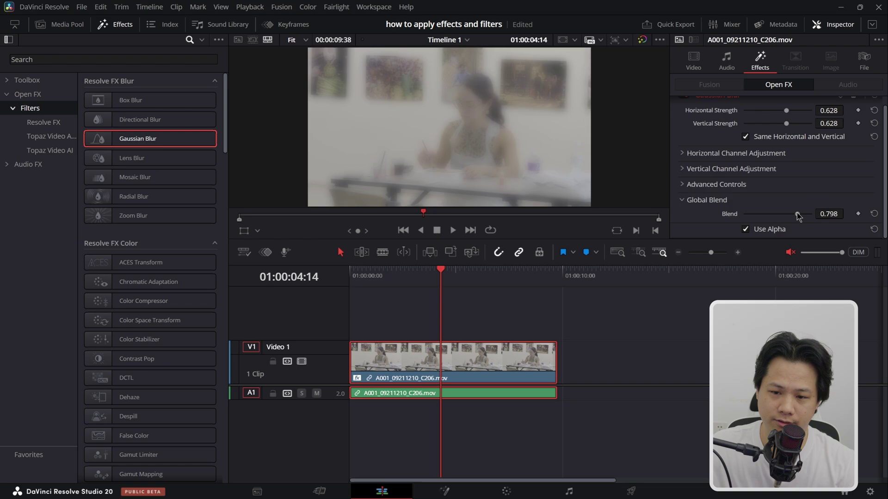
drag(797, 216, 757, 224)
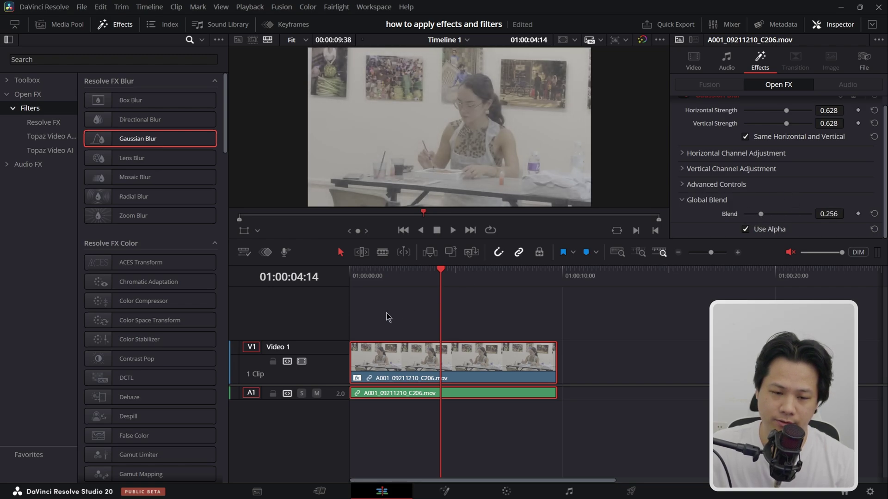
Set the blur strength to 0.737 and raise the Global Blend to 0.837 under Advanced Controls
drag(441, 298, 437, 296)
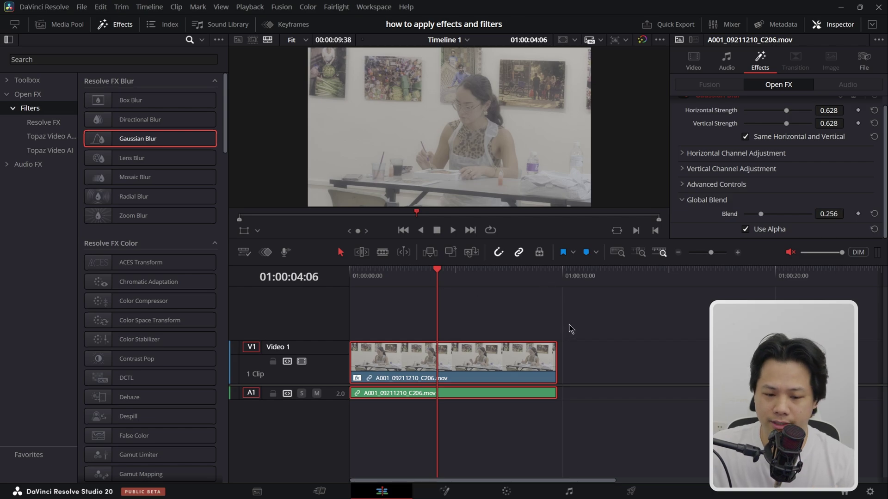
click(506, 493)
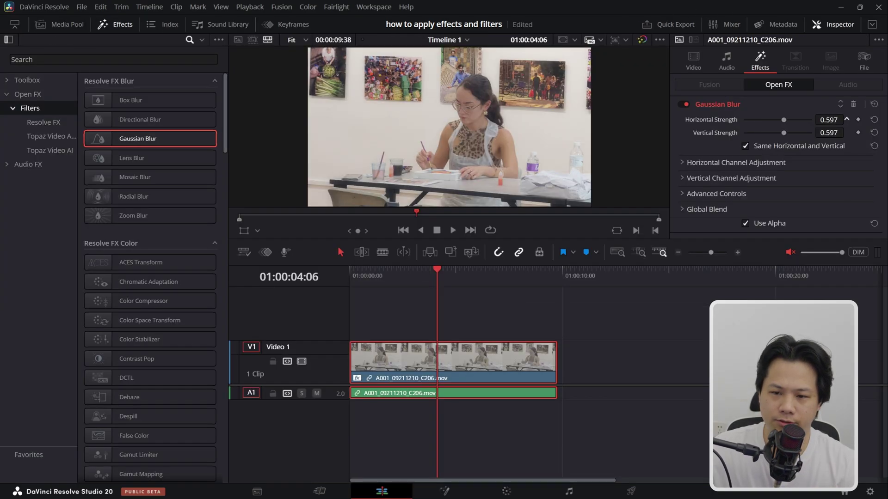
drag(829, 120, 838, 120)
click(716, 193)
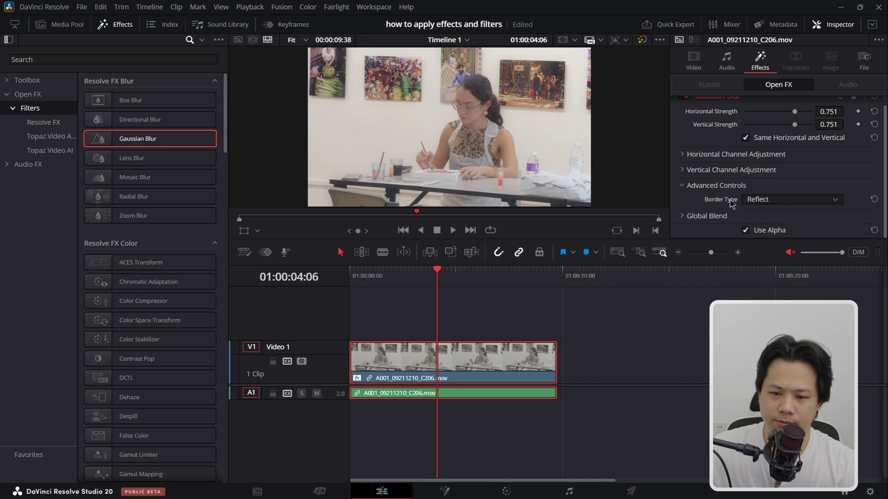
click(703, 214)
scroll(731, 186, down, 1)
drag(764, 218, 801, 215)
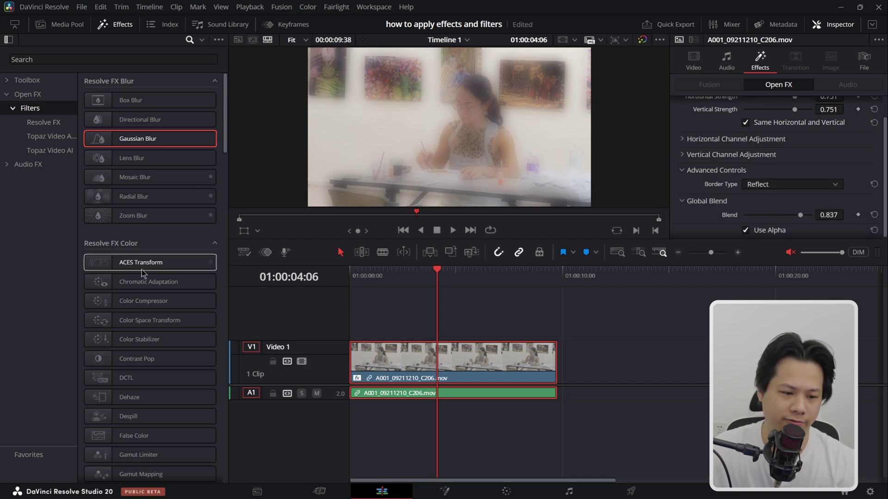
Apply the Halation filter to the Video 1 clip
scroll(157, 255, down, 8)
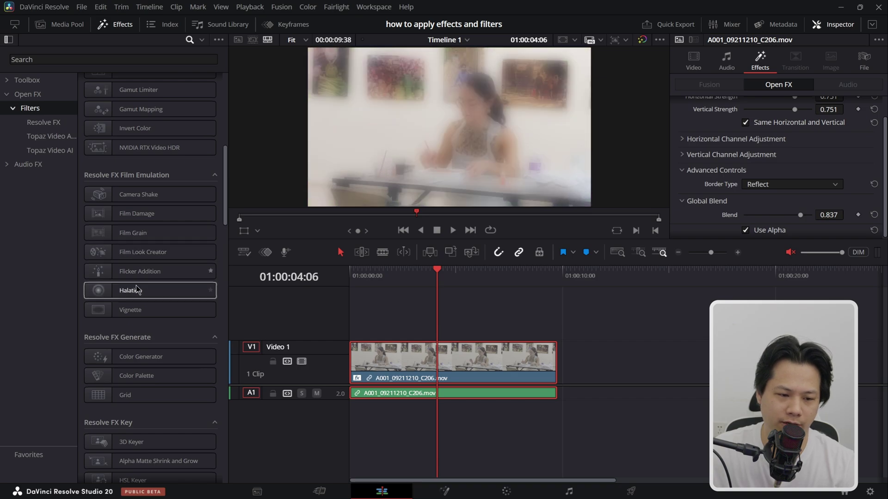
drag(147, 291, 389, 350)
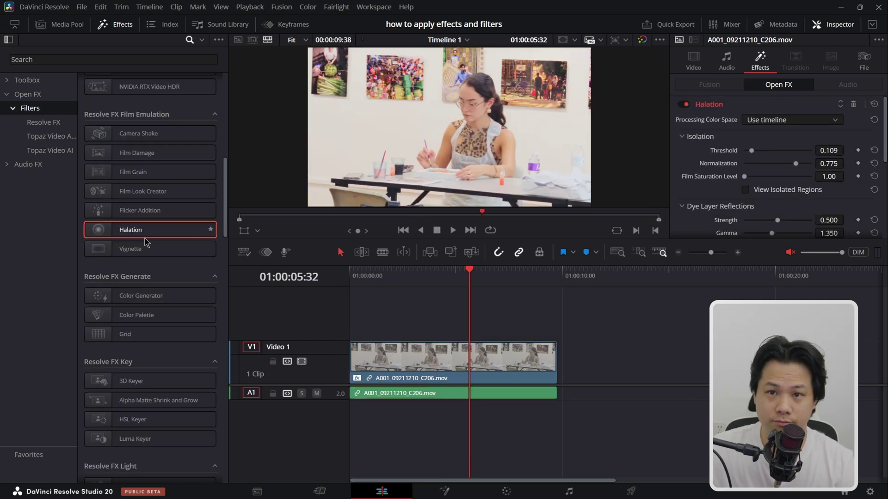
scroll(146, 242, down, 6)
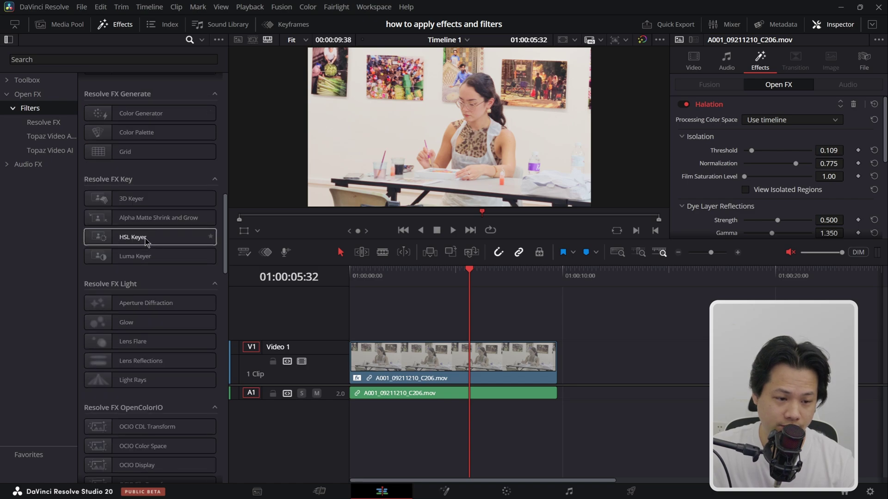
List the Fairlight FX audio effects and make the A1 track taller to show its waveform
click(37, 178)
scroll(139, 194, down, 5)
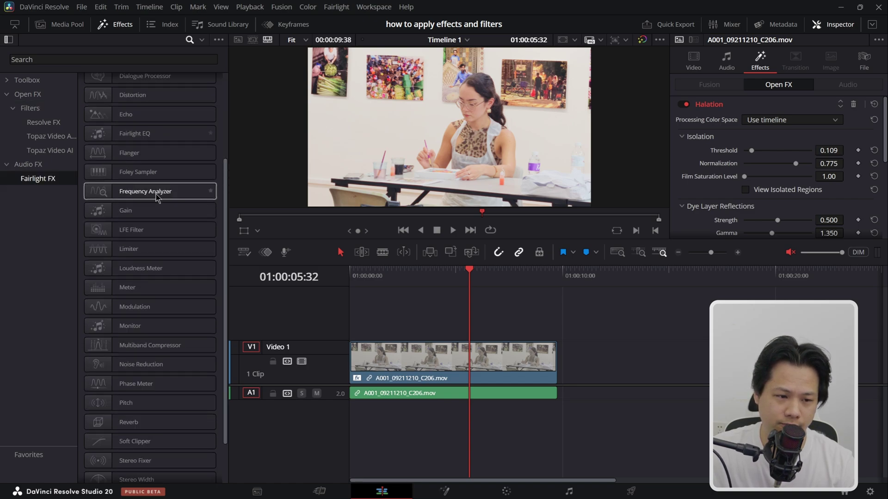
drag(330, 400, 325, 437)
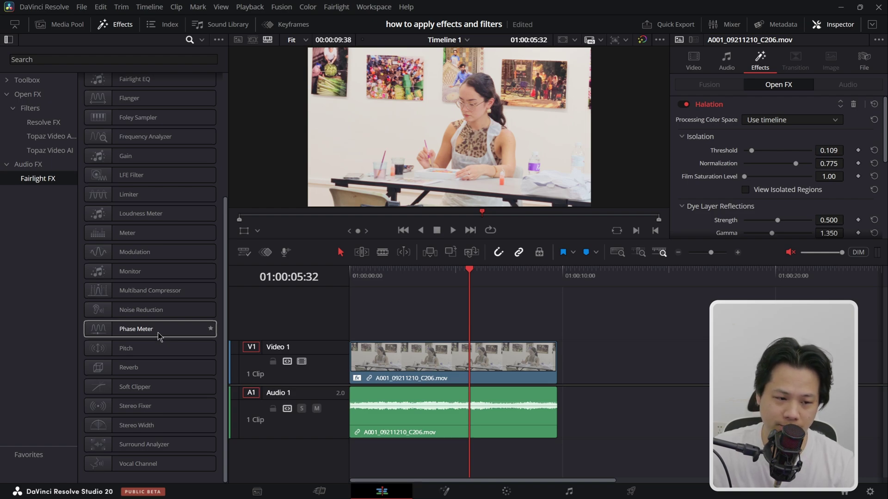
scroll(158, 333, up, 5)
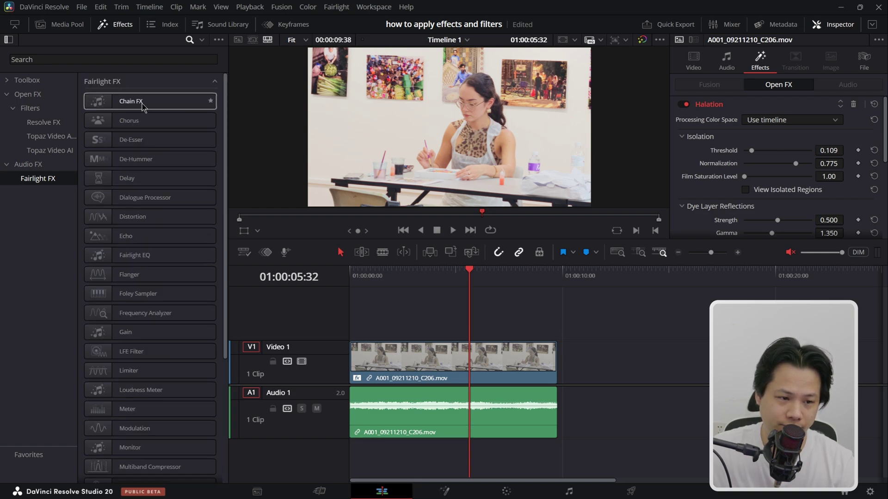
Select the audio clip and scroll its Inspector settings from Volume, Pan and Pitch to the six-band Equalizer
click(485, 426)
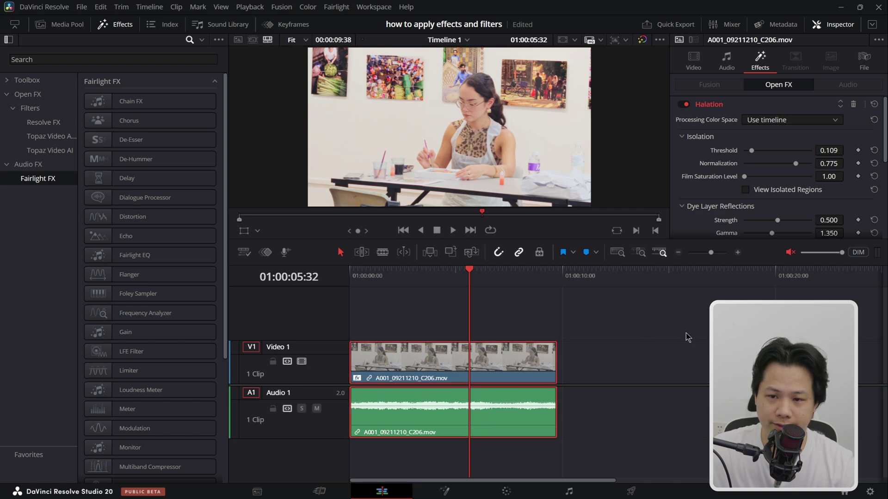
click(564, 418)
alt+click(527, 435)
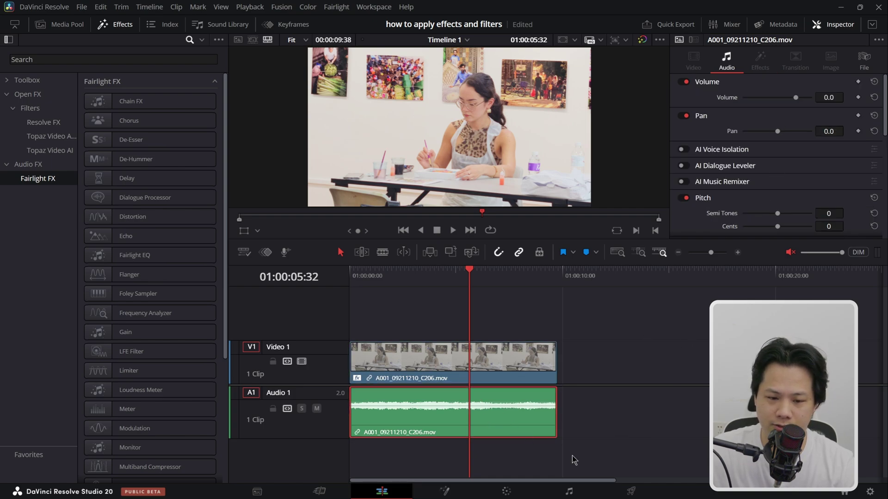
click(499, 424)
scroll(724, 121, down, 5)
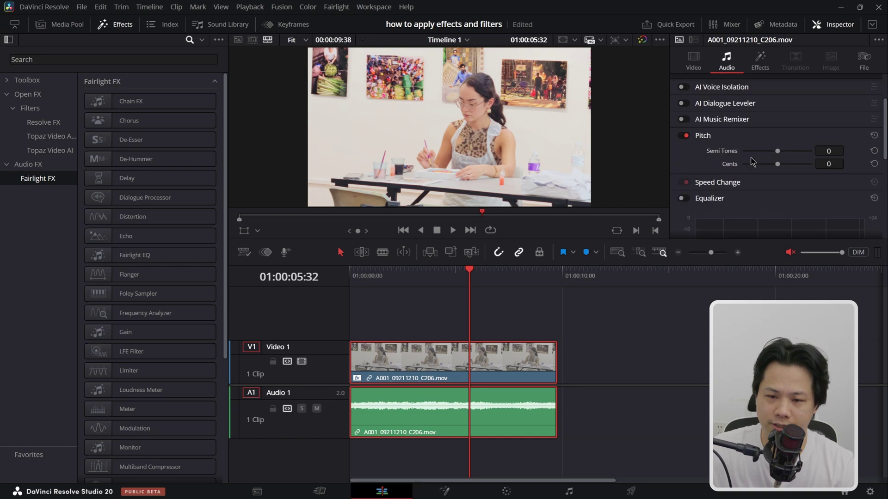
scroll(770, 160, down, 3)
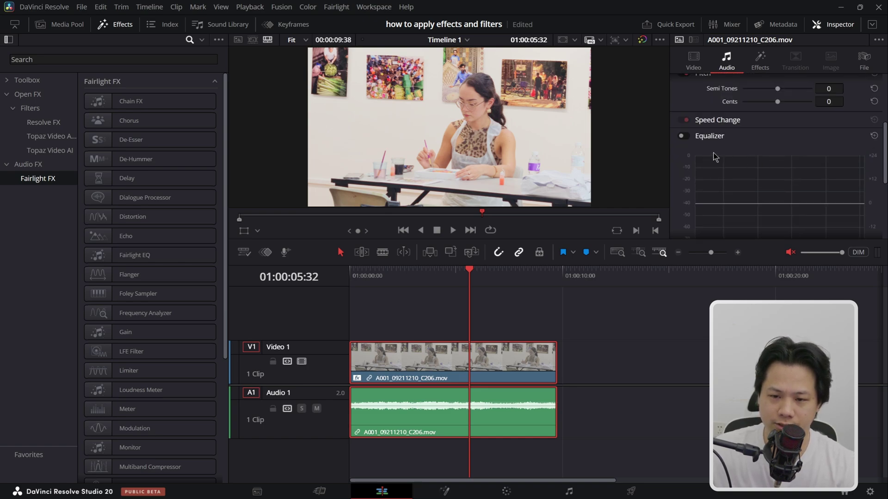
scroll(763, 143, down, 2)
scroll(795, 169, up, 10)
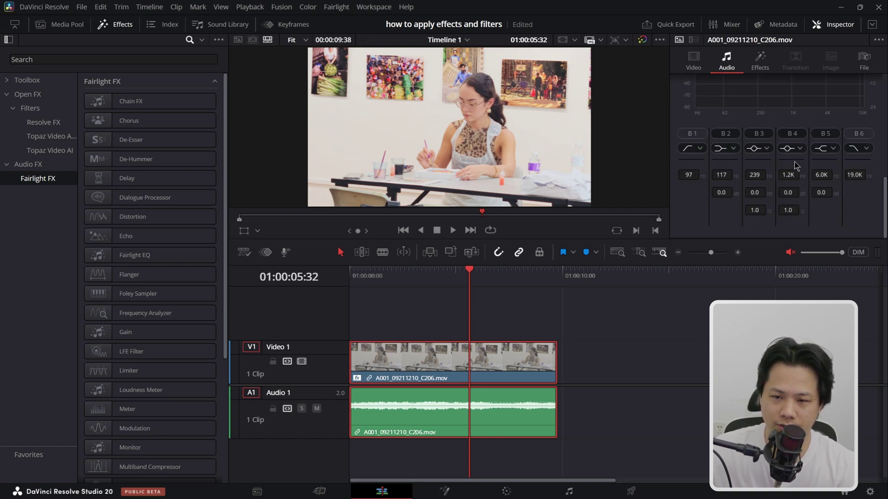